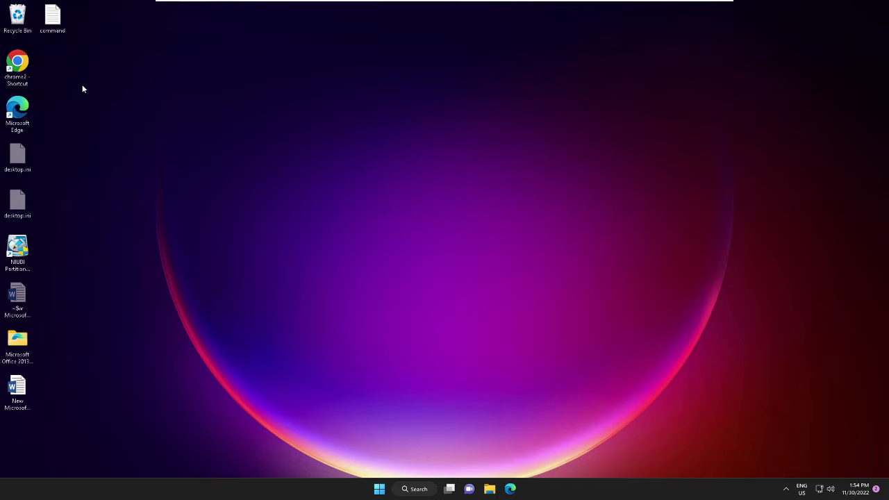
Try launching Chrome from the chrome2 desktop shortcut and dismiss the error dialog
double_click(29, 66)
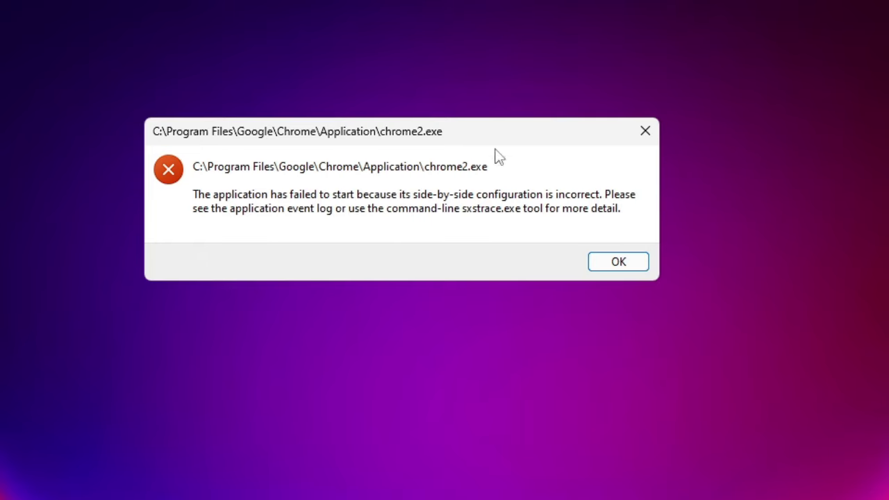
left_click(625, 261)
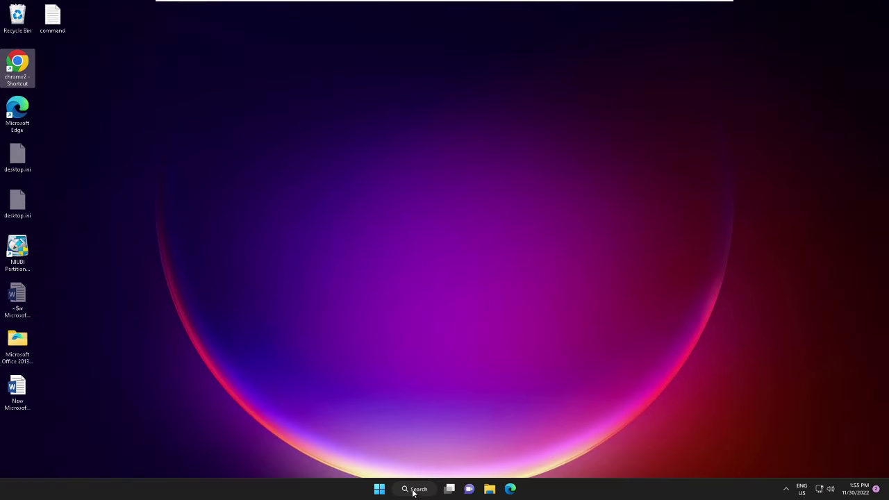
Find appwiz.cpl through Windows Search and open Programs and Features
left_click(413, 490)
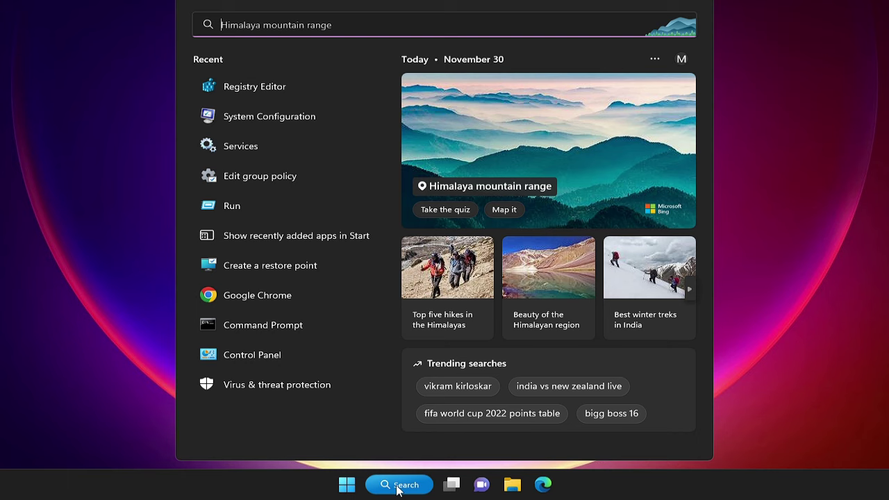
type("a")
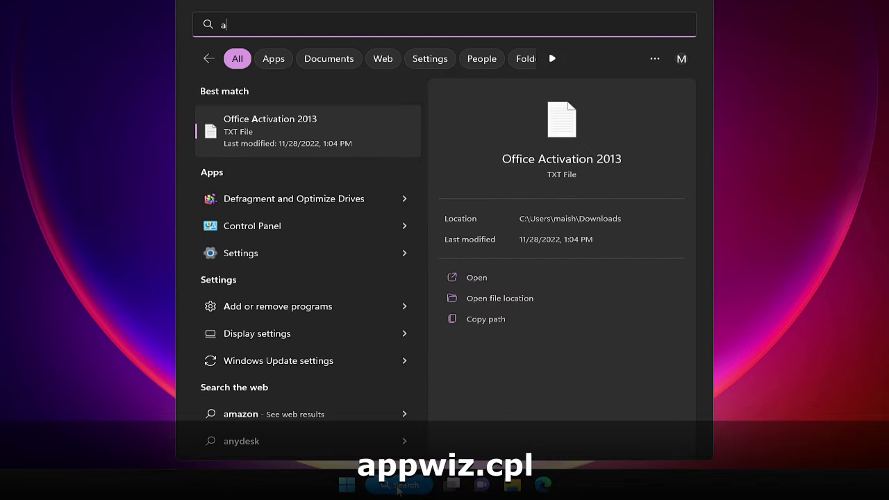
type("ppwiz")
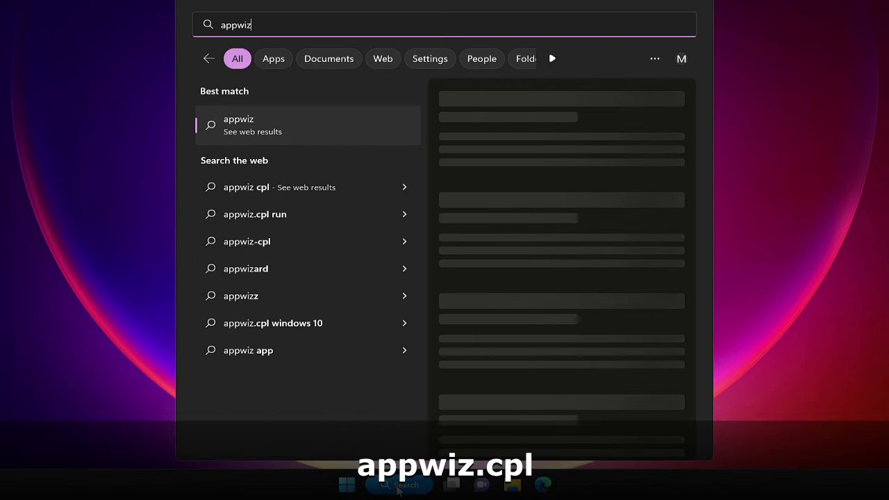
type(".cpl")
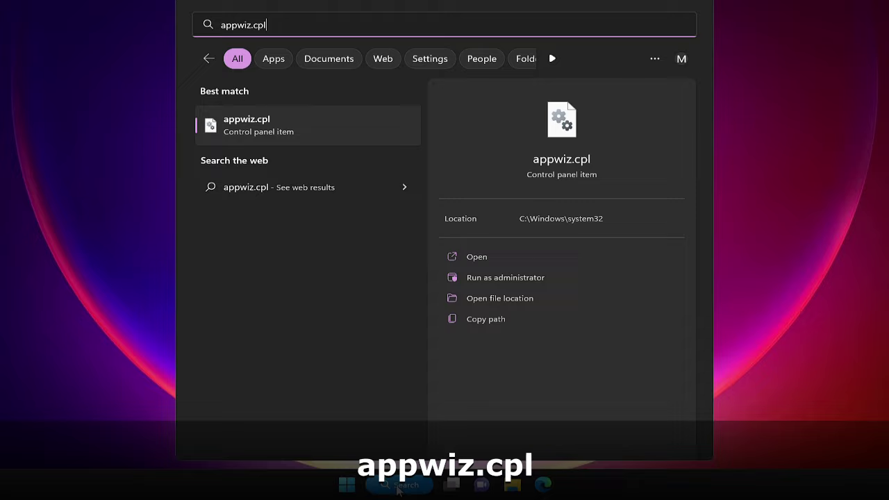
key("Return")
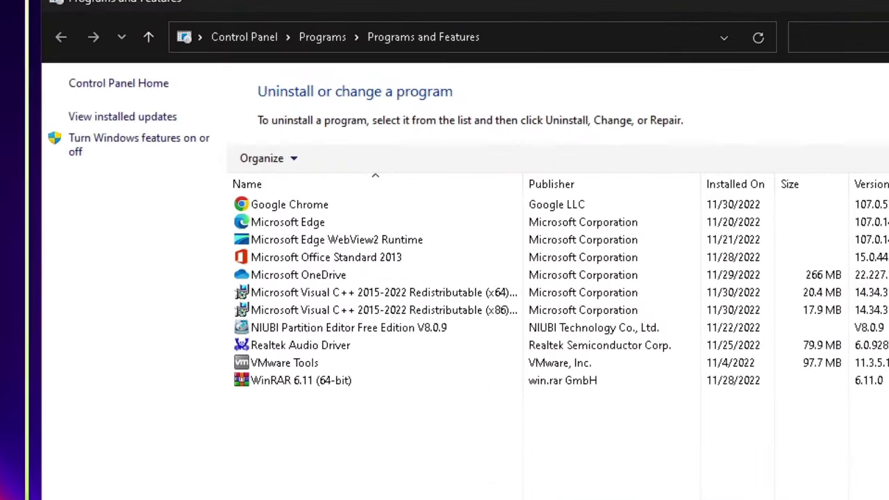
Repair the Microsoft Visual C++ 2015-2022 Redistributable (x64), allow the changes, and close its setup without restarting
left_click(332, 273)
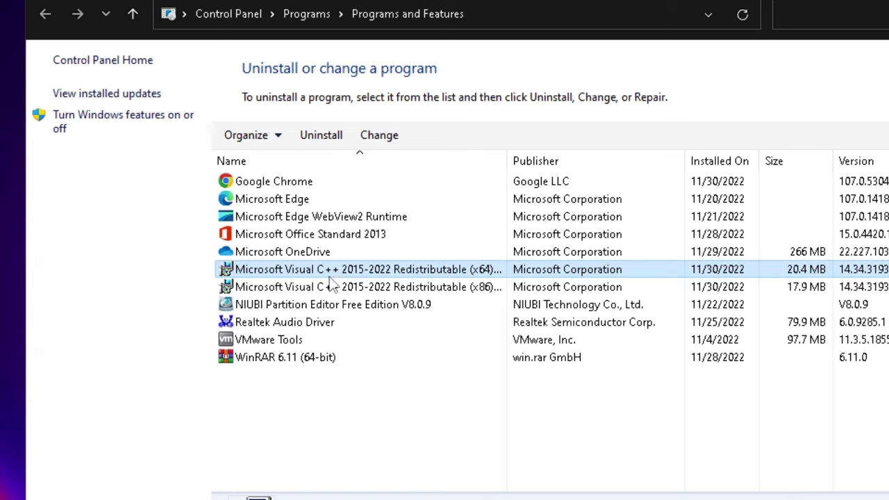
left_click(336, 286)
left_click(341, 272)
right_click(357, 273)
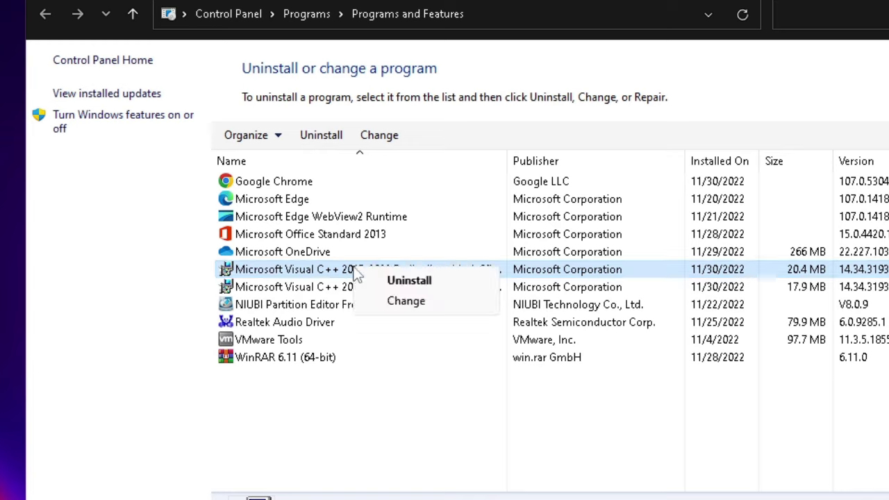
left_click(400, 301)
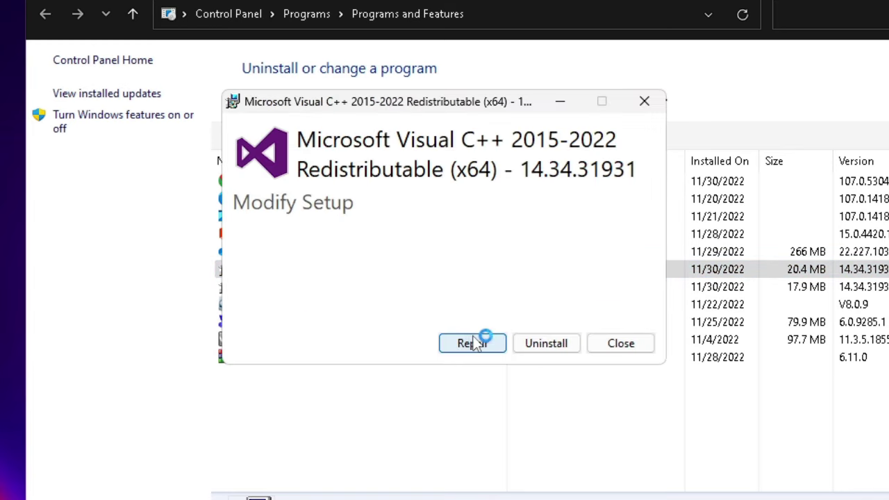
left_click(474, 344)
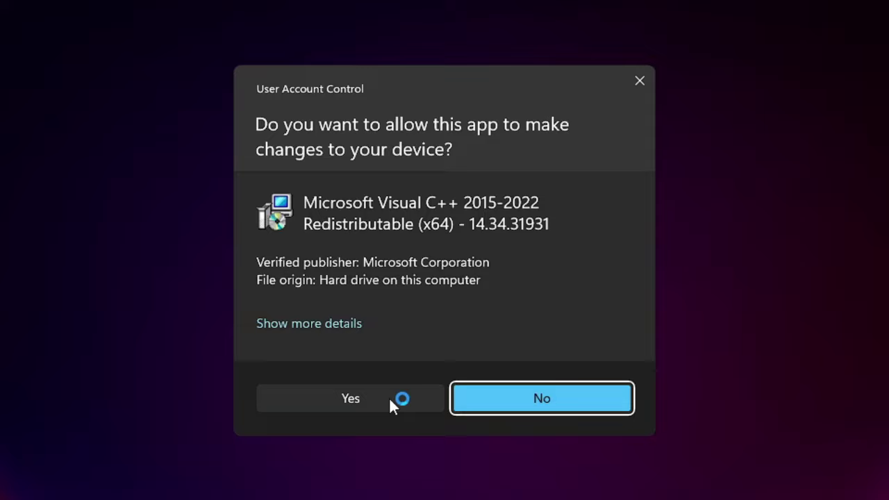
left_click(389, 399)
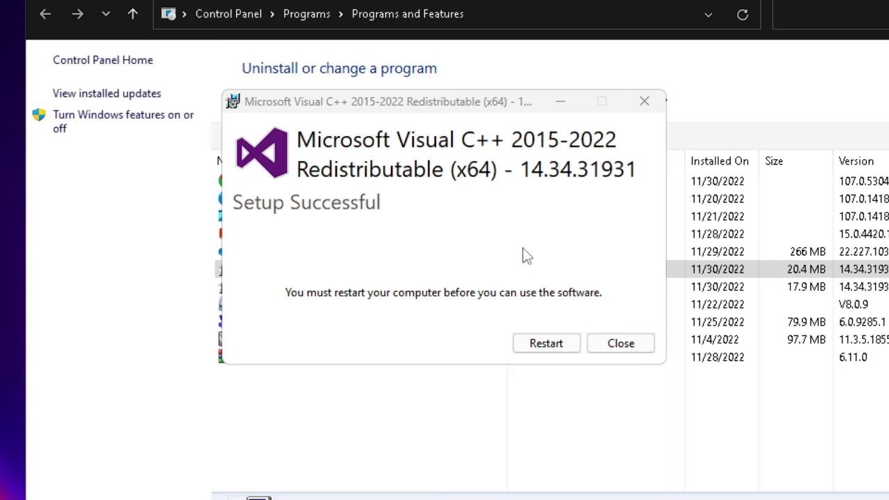
left_click(617, 348)
Repair the Microsoft Visual C++ 2015-2022 Redistributable (x86), allow the changes, and close its setup
left_click(425, 291)
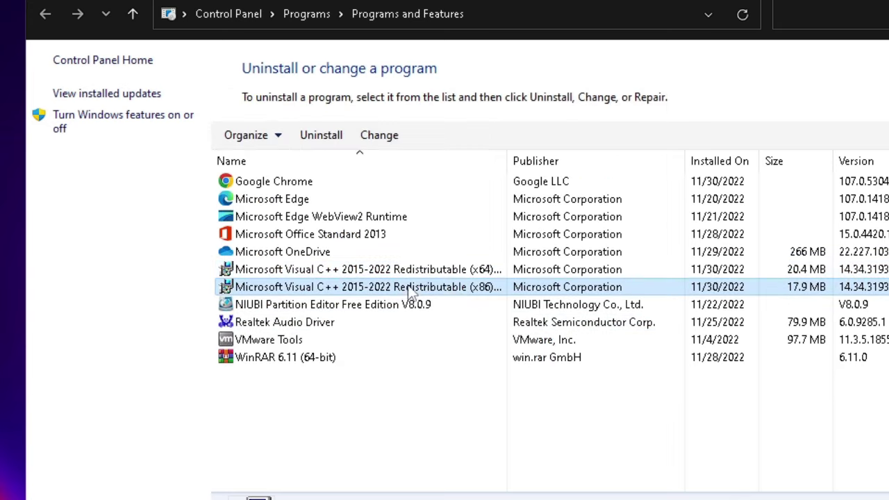
right_click(424, 291)
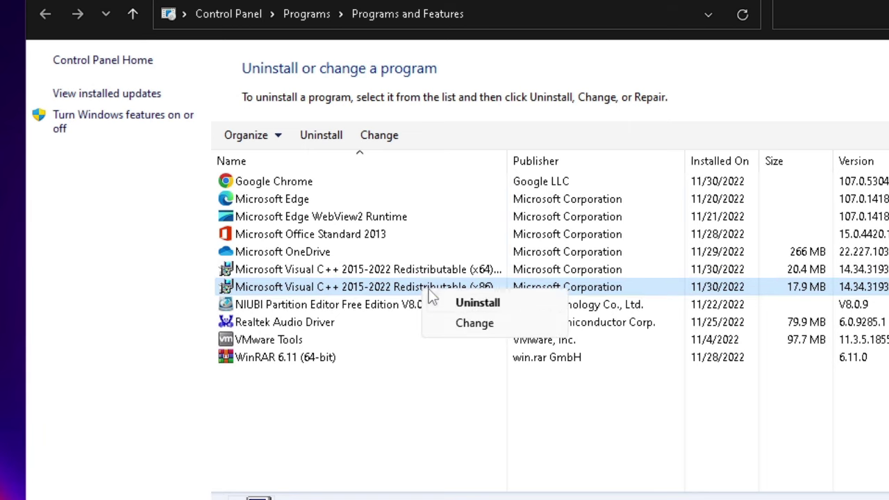
left_click(471, 325)
left_click(473, 345)
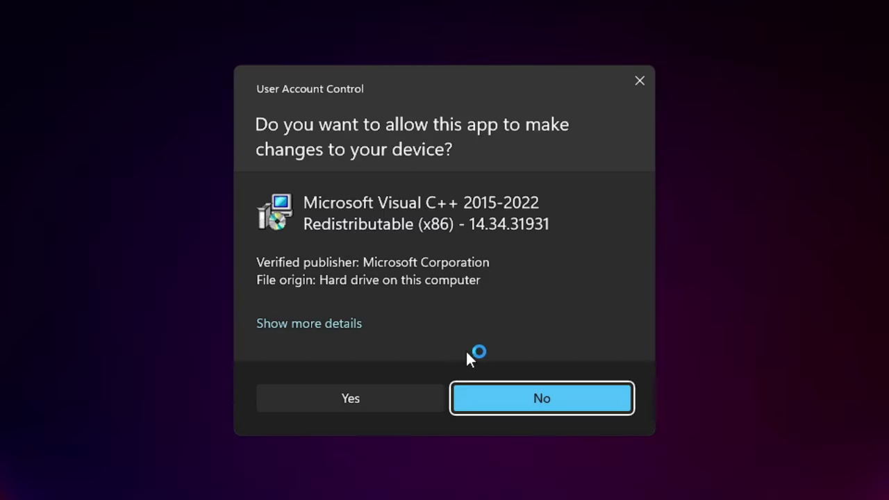
left_click(407, 396)
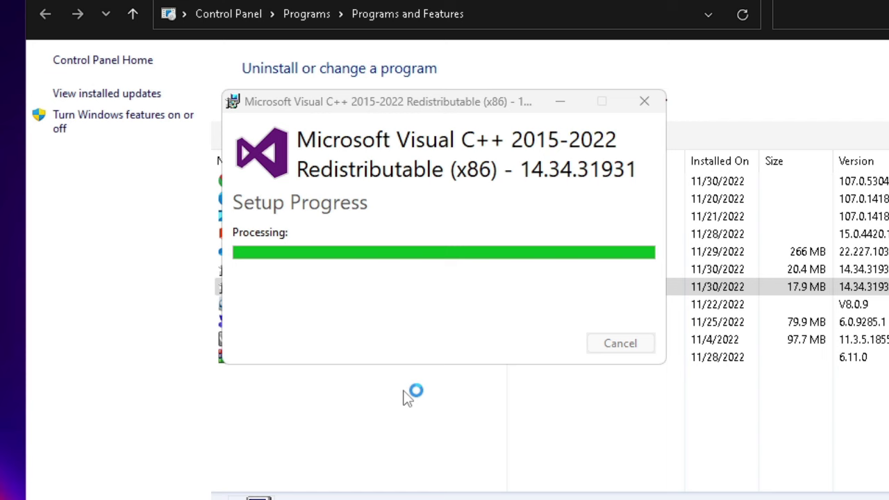
left_click(621, 343)
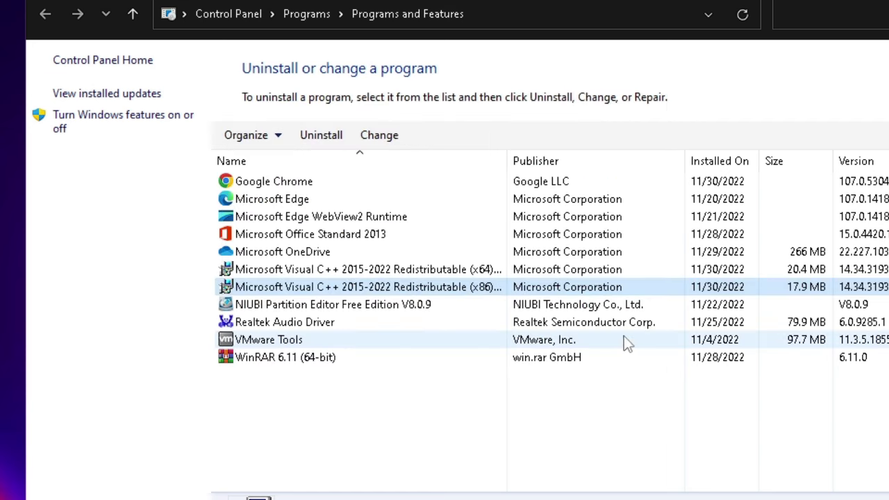
Close Programs and Features, retry the chrome2 desktop shortcut, and dismiss the error dialog
left_click(302, 305)
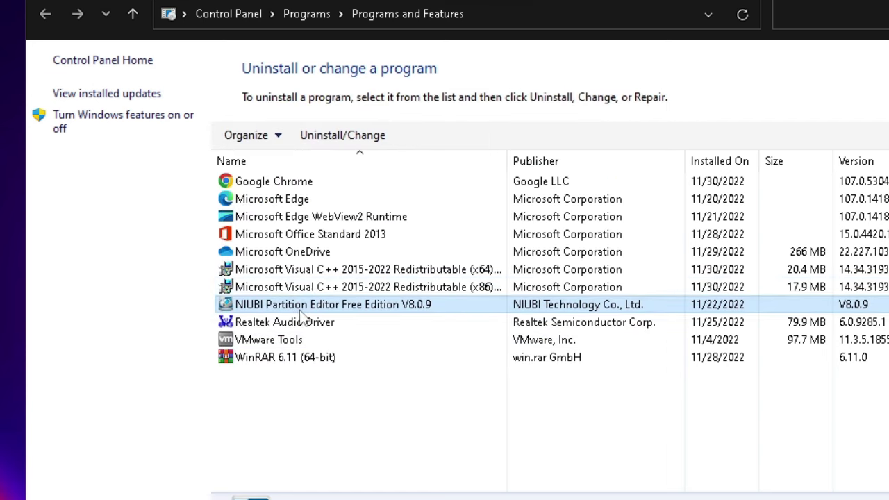
left_click(357, 276)
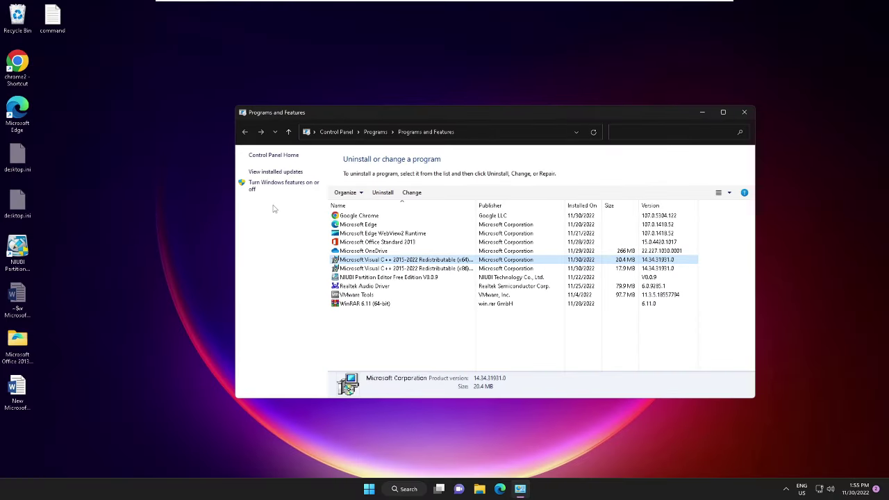
left_click(744, 112)
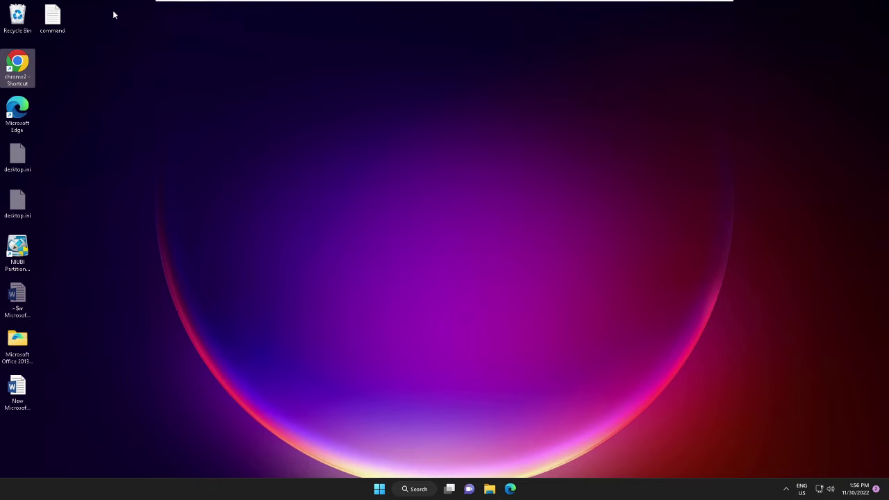
double_click(22, 68)
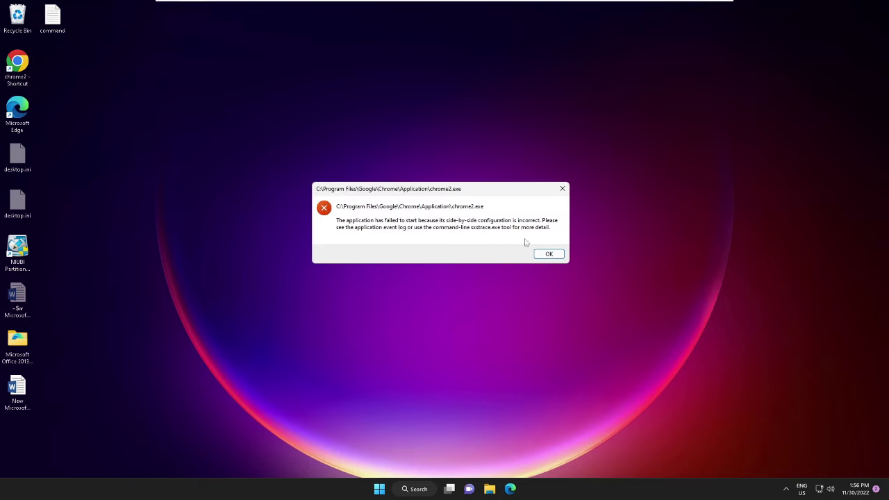
left_click(546, 255)
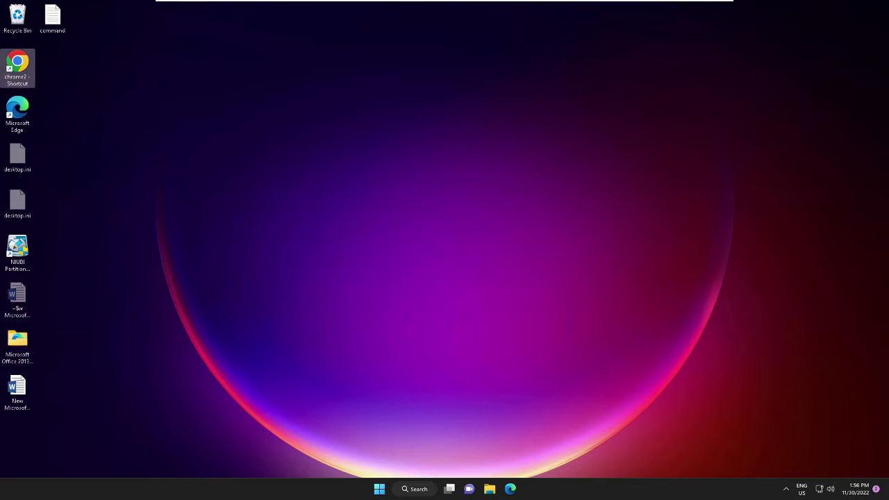
Reopen the installed programs list by searching Windows for appwiz.cpl
left_click(419, 490)
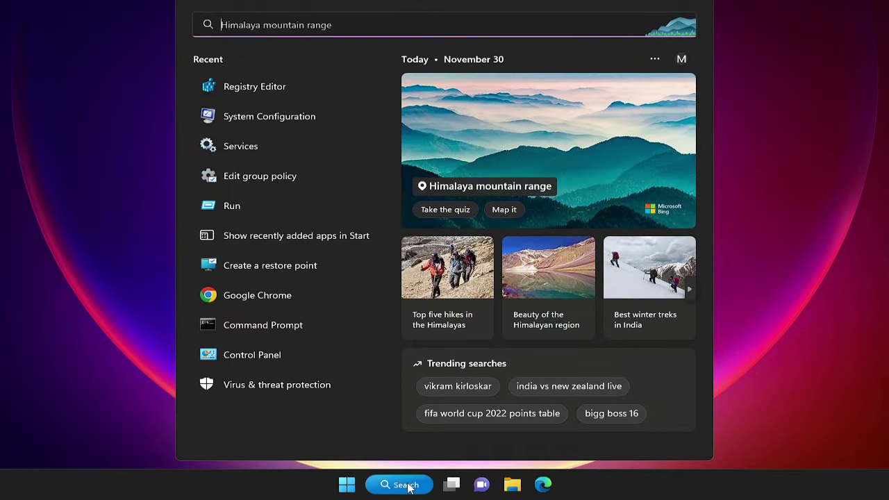
type("appwiz")
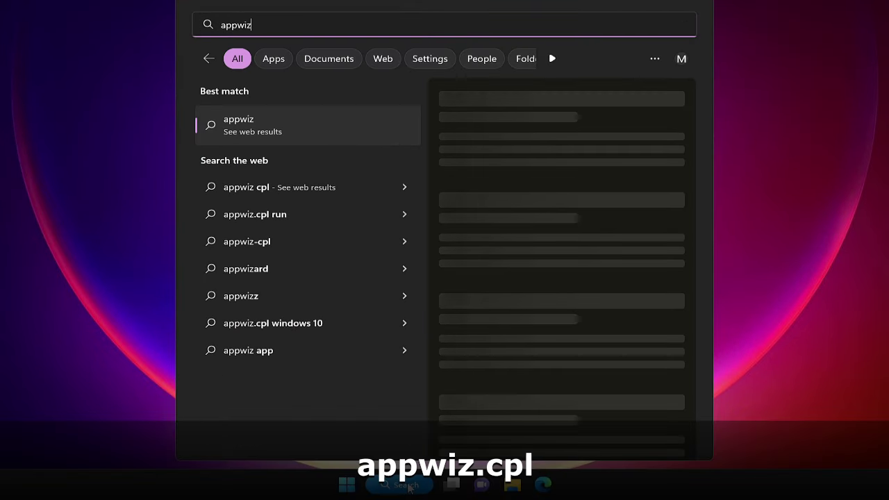
type(".cpl")
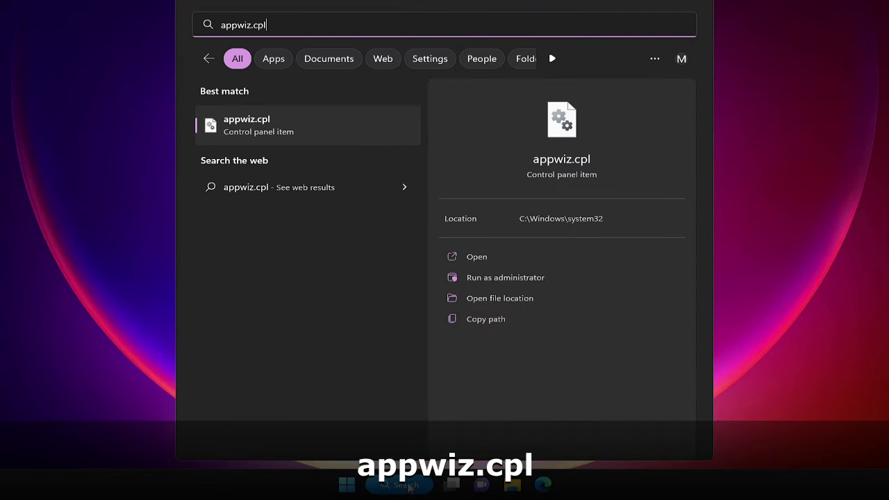
key("Return")
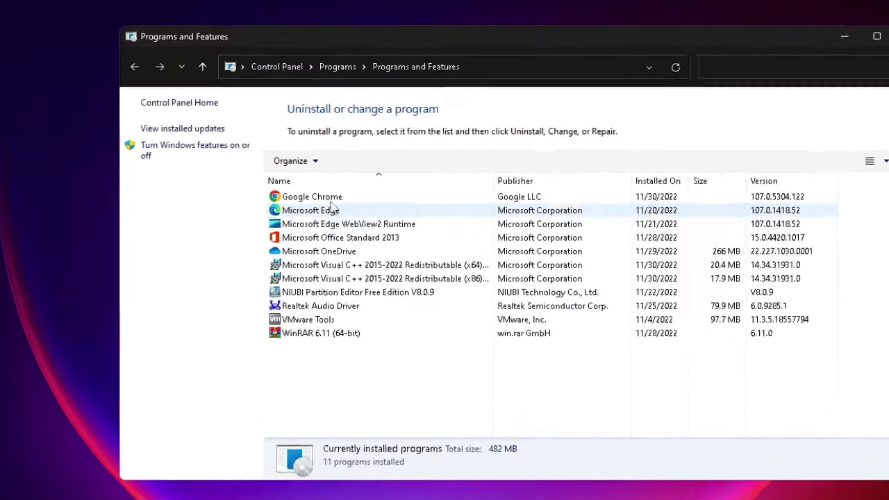
Uninstall Google Chrome, allowing the changes, and close Programs and Features
left_click(334, 198)
right_click(335, 198)
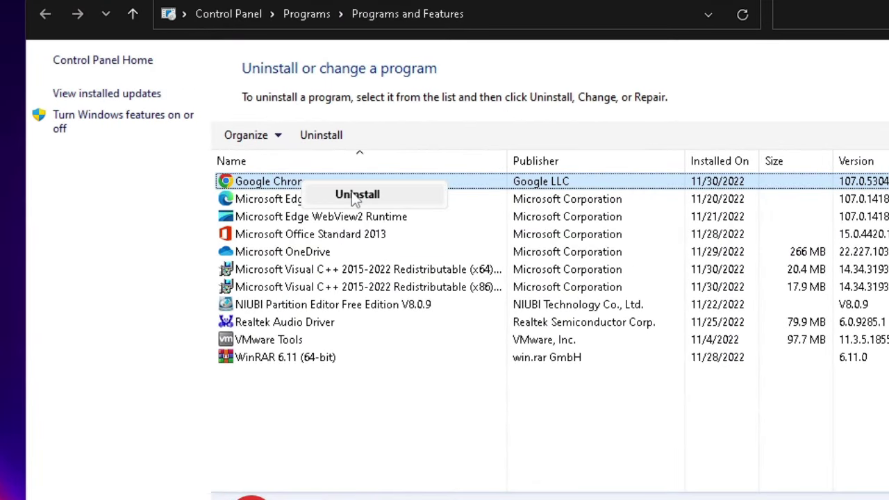
left_click(352, 195)
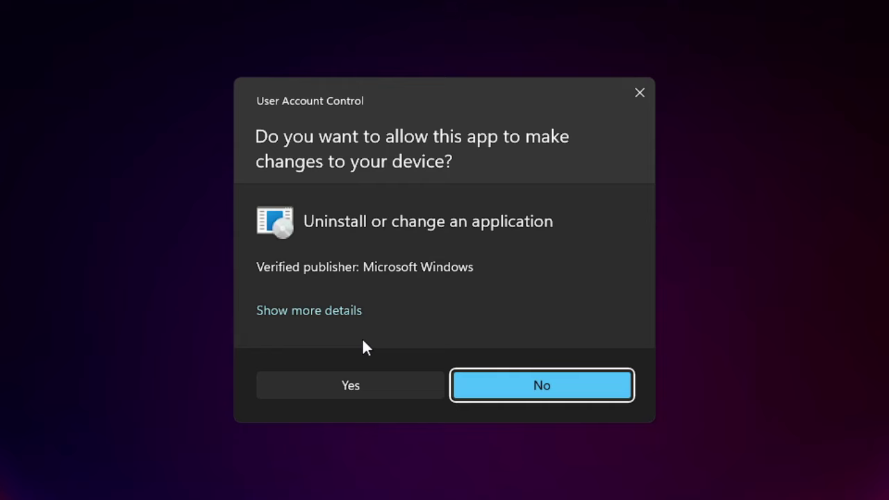
left_click(350, 385)
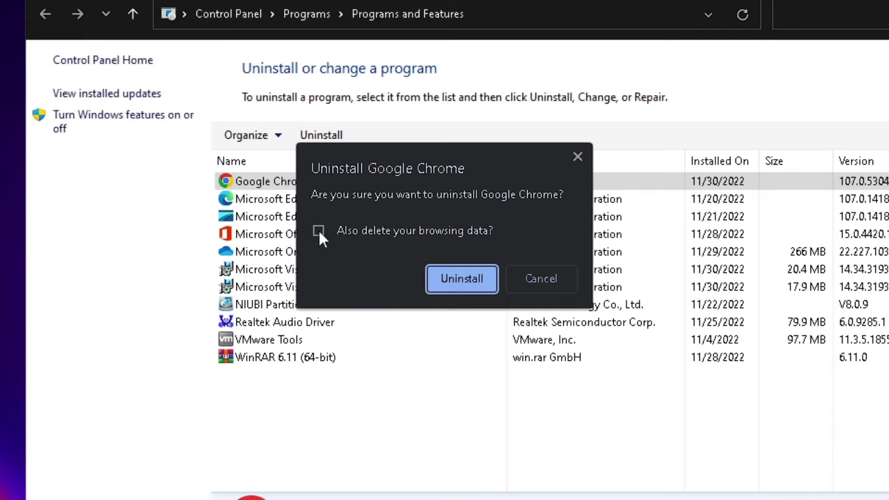
left_click(472, 285)
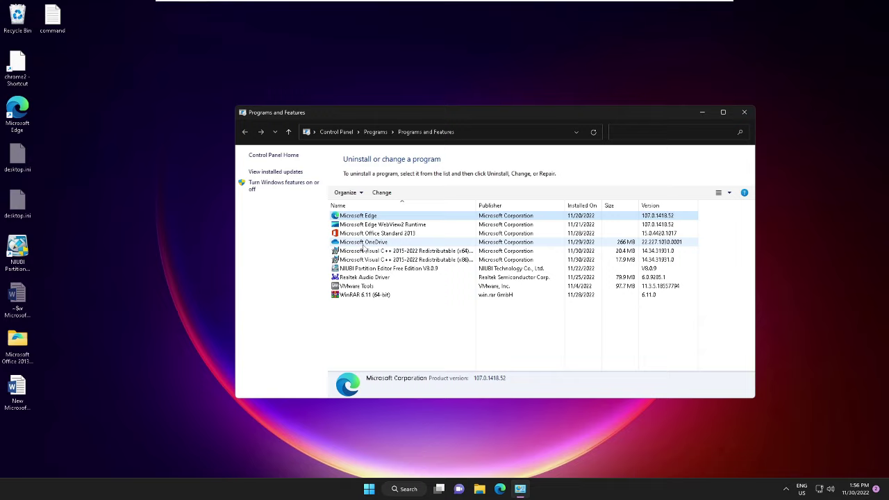
left_click(744, 111)
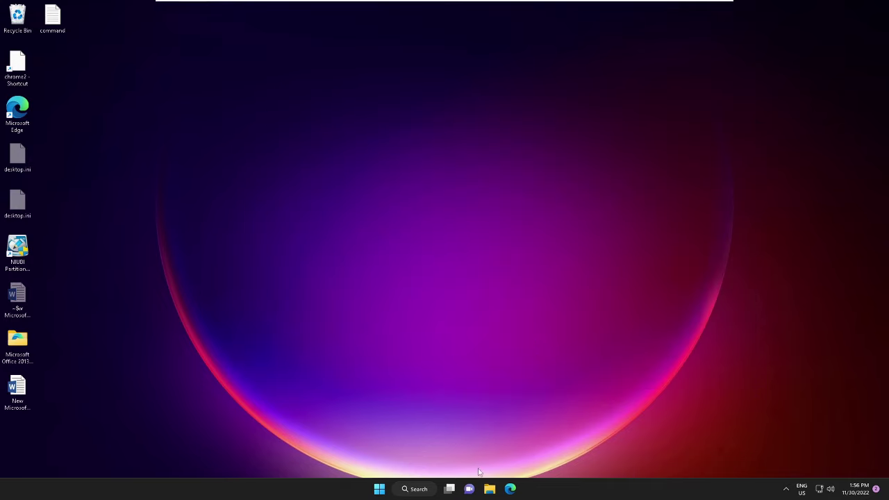
Switch to Microsoft Edge, go to google.com, and search for the Chrome download
left_click(510, 489)
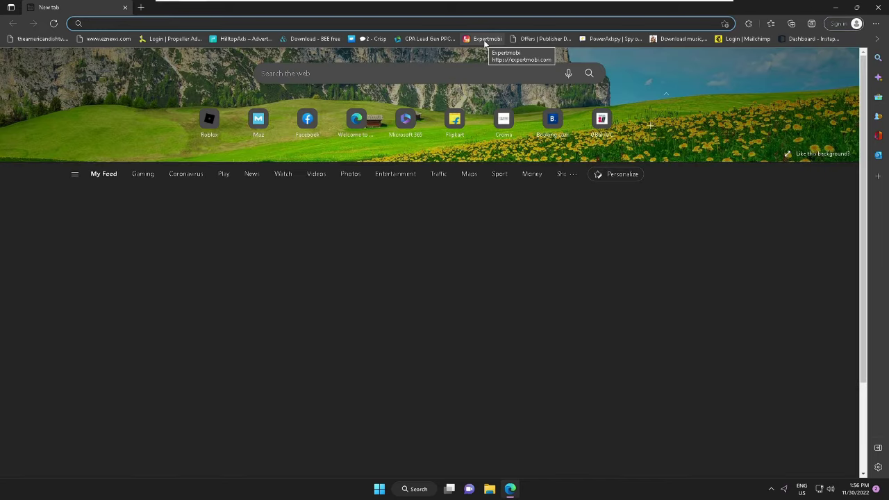
type("google.com")
key("Return")
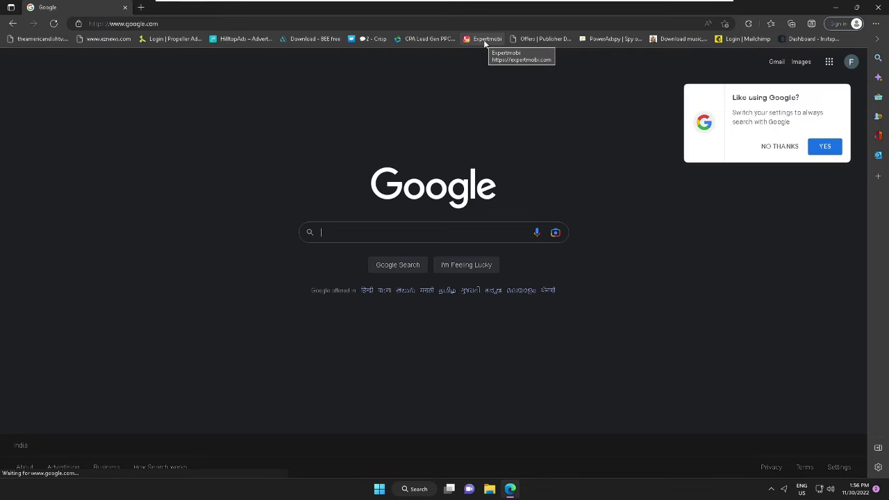
type("chrome down")
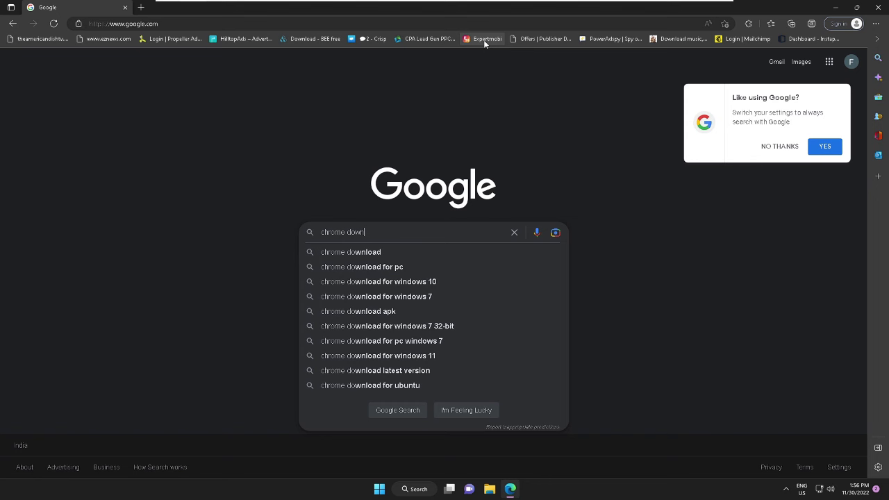
type("lao")
key("Return")
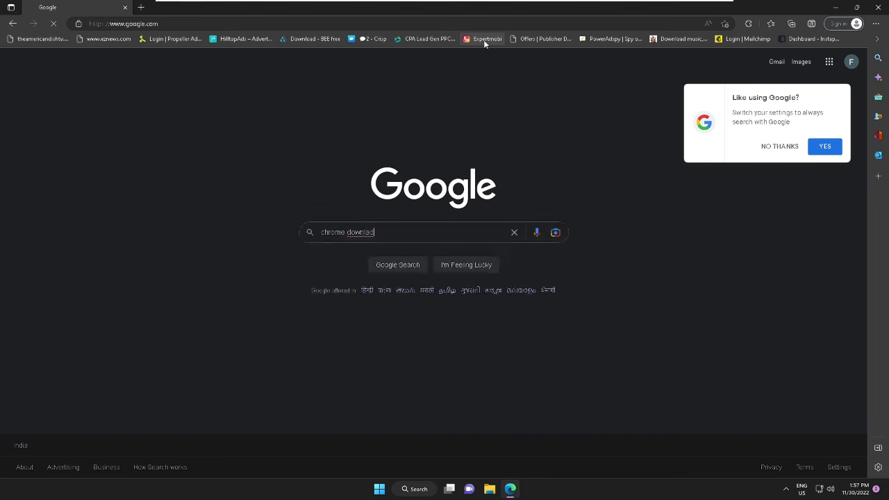
Open the Google Chrome Web Browser result and download the Chrome installer, using the manual download link as well
scroll(139, 221, "down", 4)
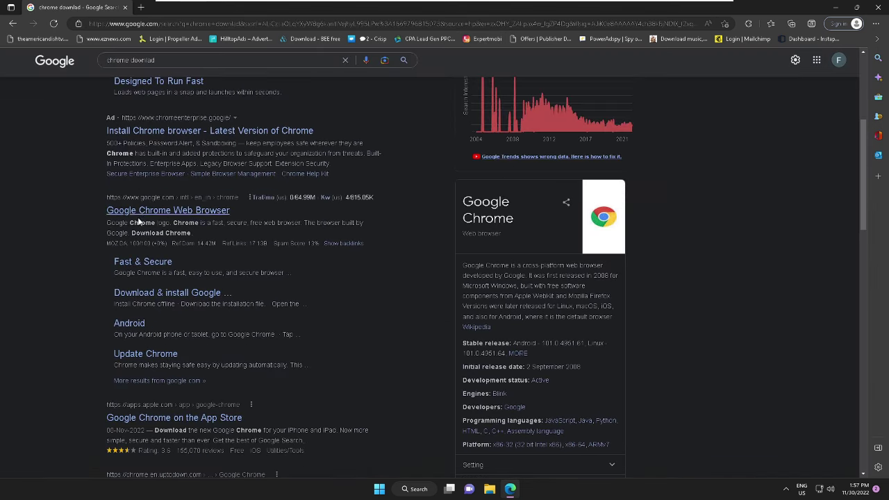
left_click(207, 218)
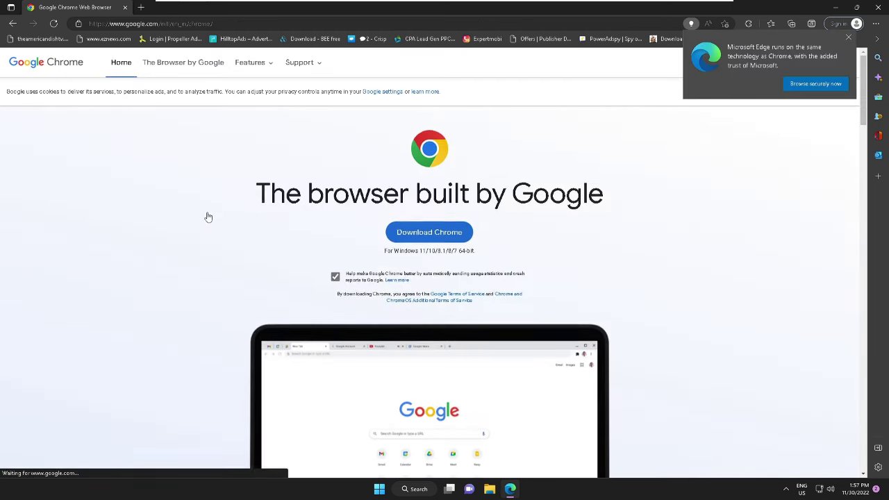
left_click(431, 236)
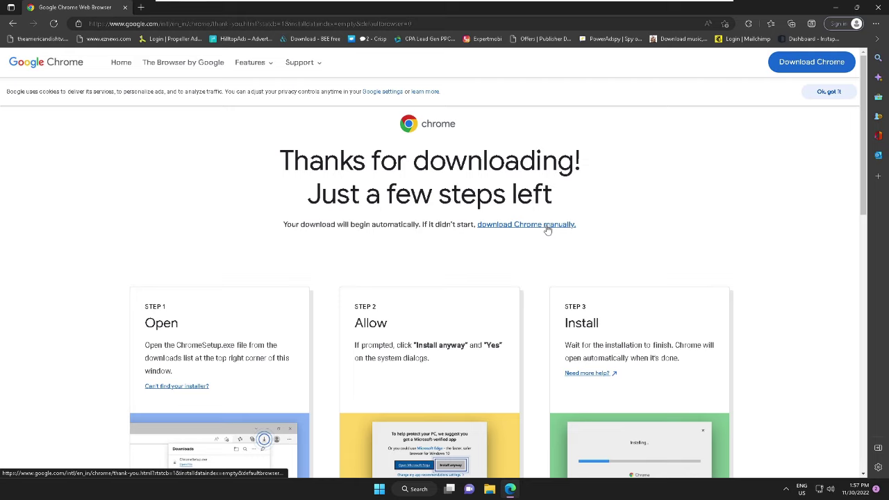
left_click(548, 227)
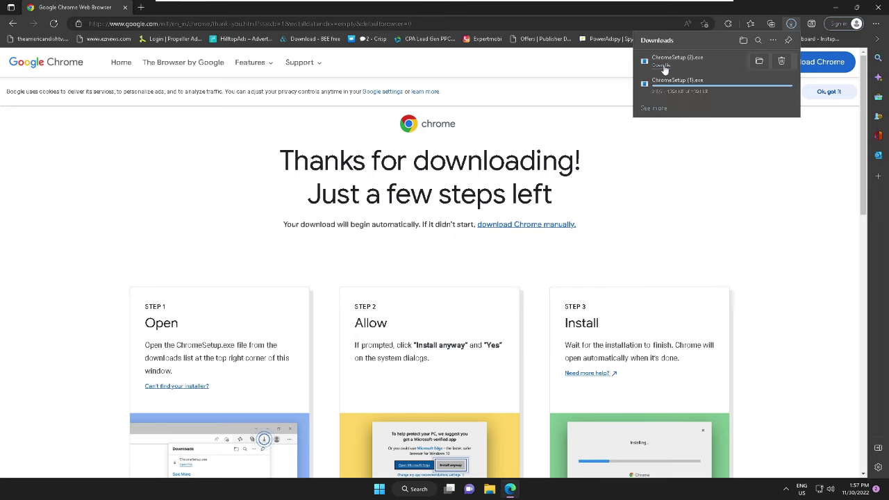
Install Chrome from the downloaded ChromeSetup (2).exe, allowing changes to the device, and close all open browser windows
left_click(664, 70)
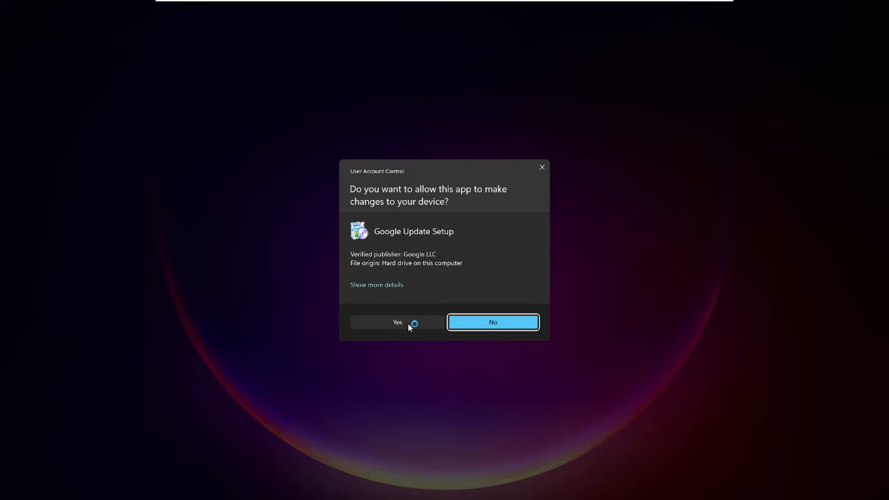
left_click(410, 325)
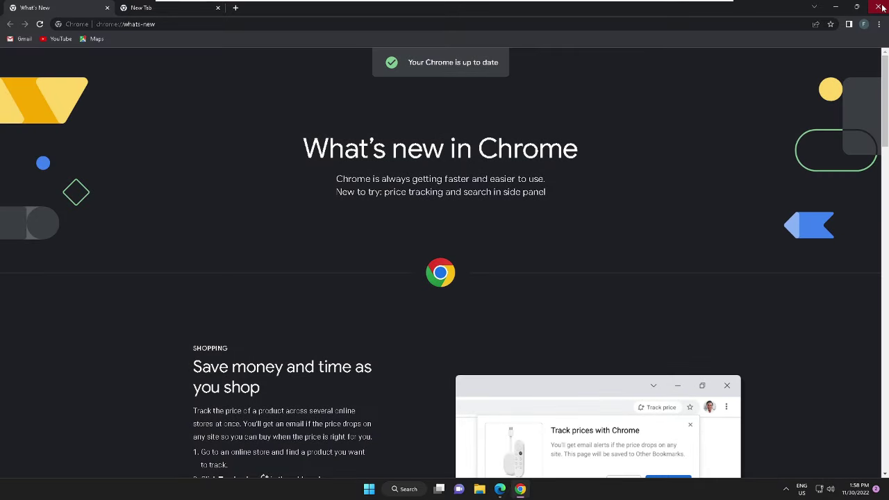
left_click(881, 7)
left_click(881, 6)
left_click(880, 7)
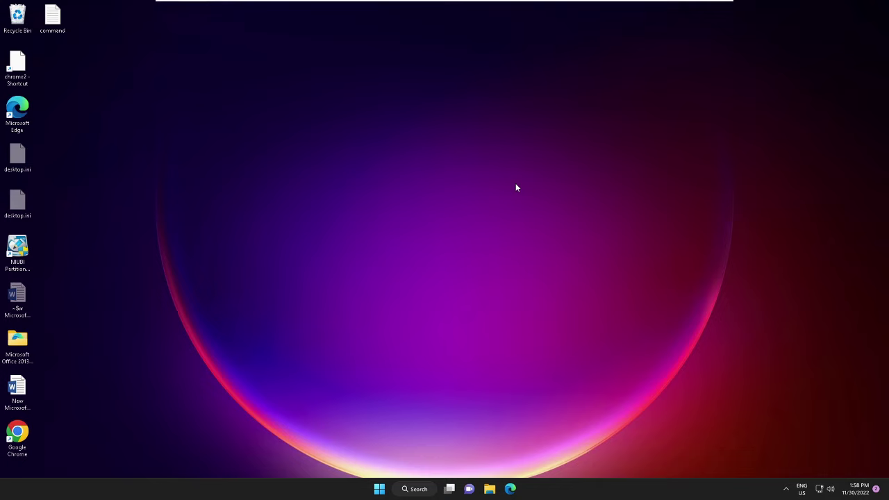
Refresh the desktop, then move the Google Chrome shortcut to an empty area and launch Chrome from it
right_click(230, 114)
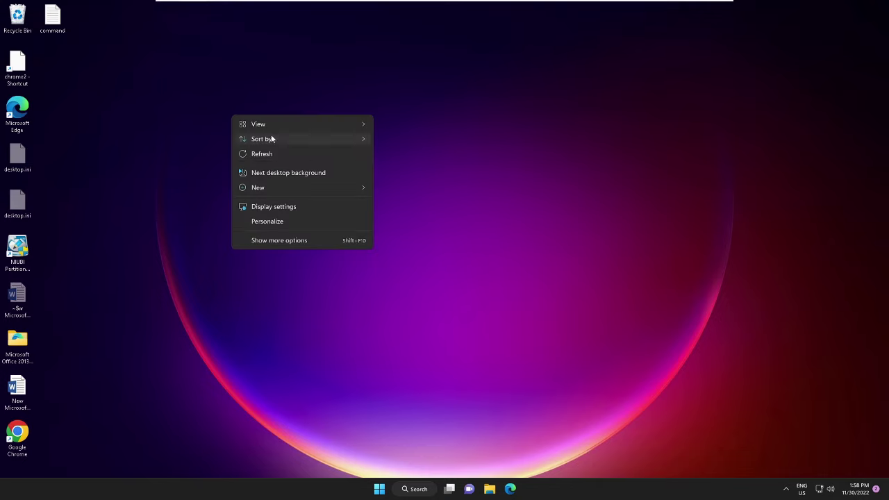
left_click(277, 154)
left_click_drag(17, 434, 199, 111)
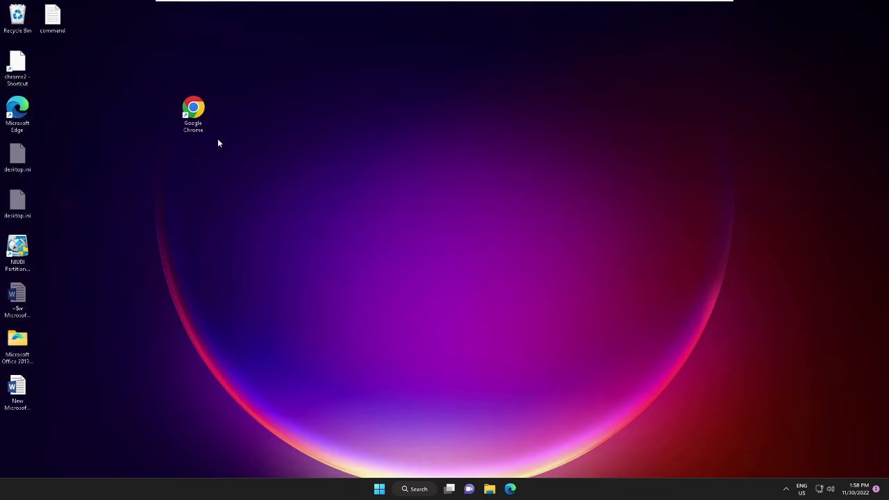
double_click(201, 106)
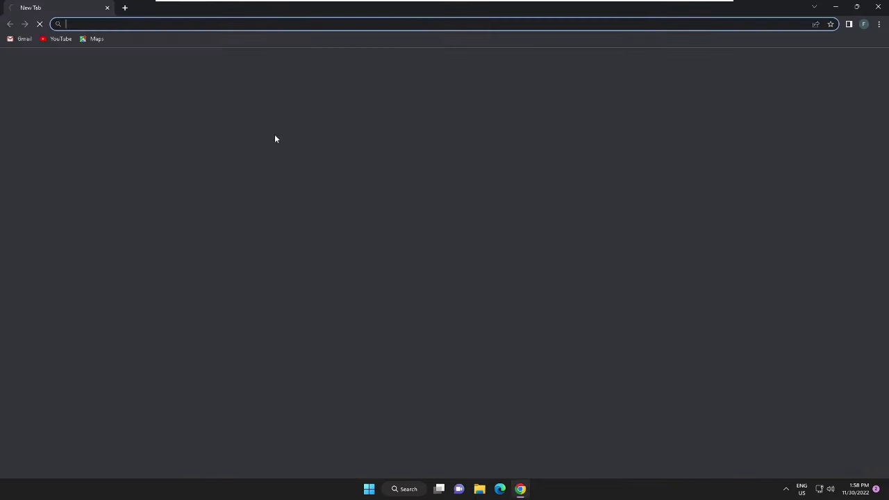